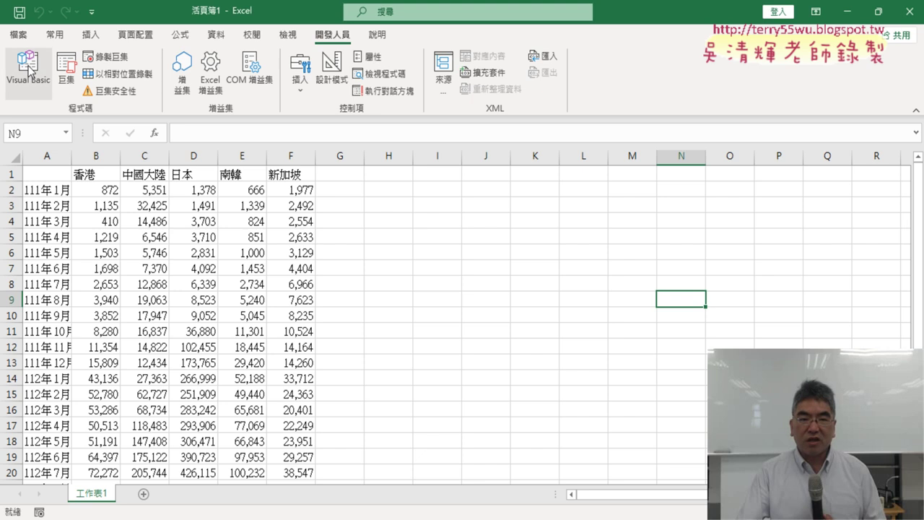
Open the VBA editor, move it aside, and highlight the ("table")(1) part of the code.
left_click(28, 69)
left_click_drag(469, 52, 708, 53)
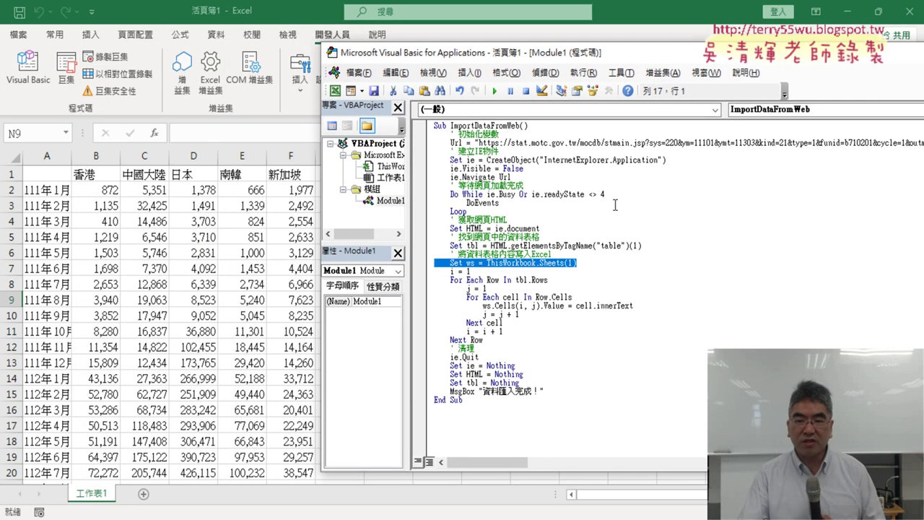
left_click_drag(642, 246, 593, 246)
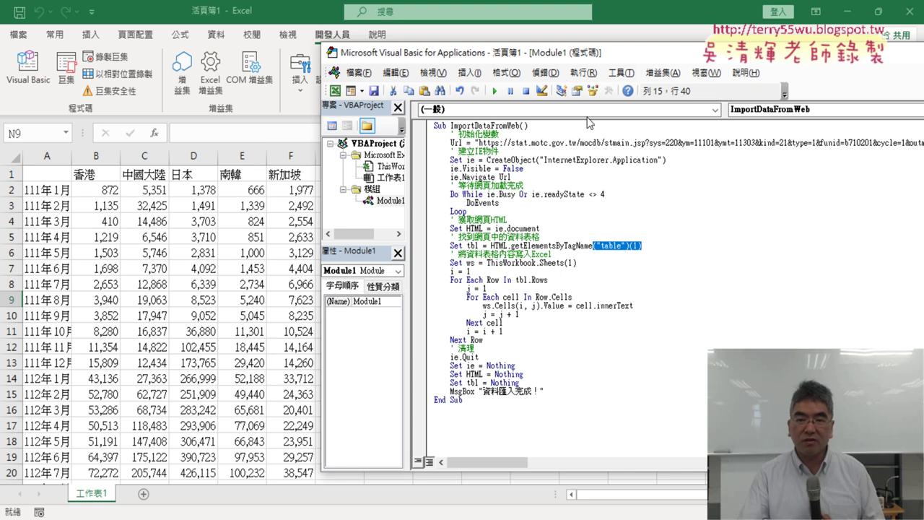
Set the code font size to 11 in Tools > Options > Editor Format.
left_click(622, 72)
left_click(650, 158)
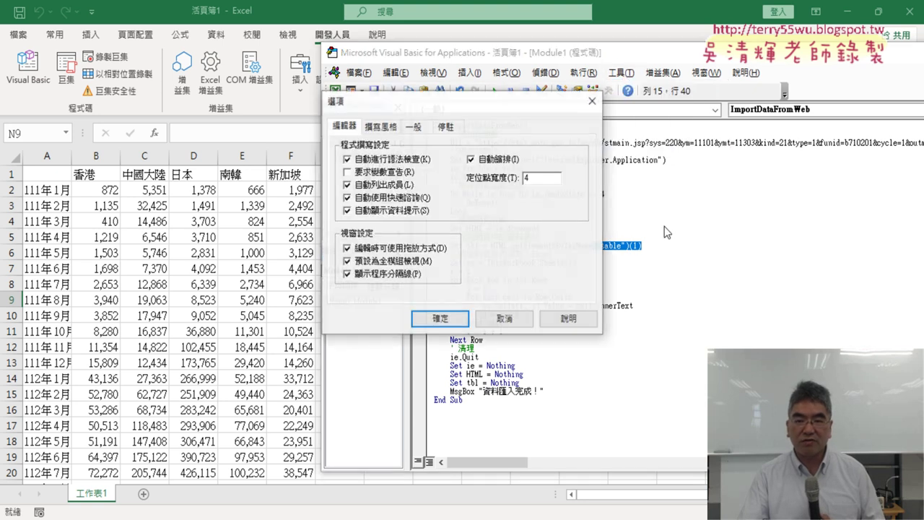
left_click(381, 127)
left_click(525, 190)
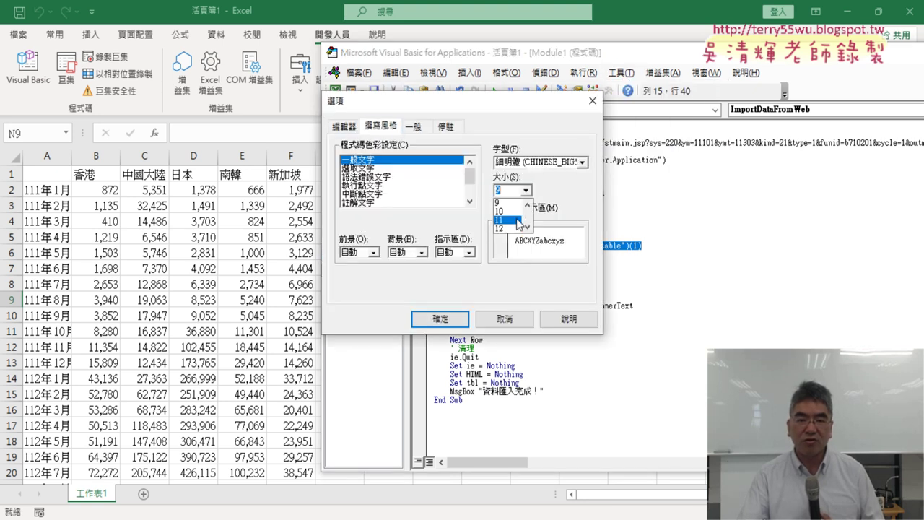
left_click(517, 221)
left_click(441, 319)
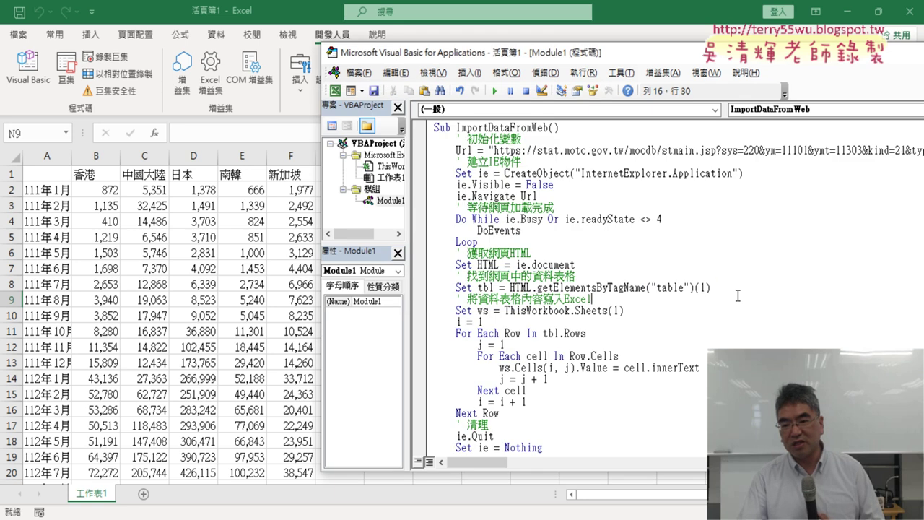
Scroll through the import macro and highlight its ("table")(1) table reference.
scroll(738, 297, "down", 1)
left_click_drag(711, 253, 646, 252)
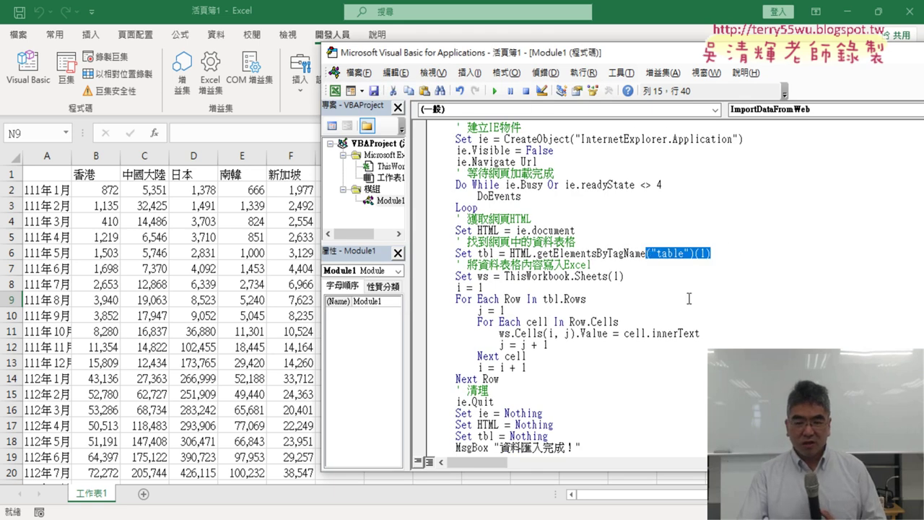
scroll(689, 298, "down", 1)
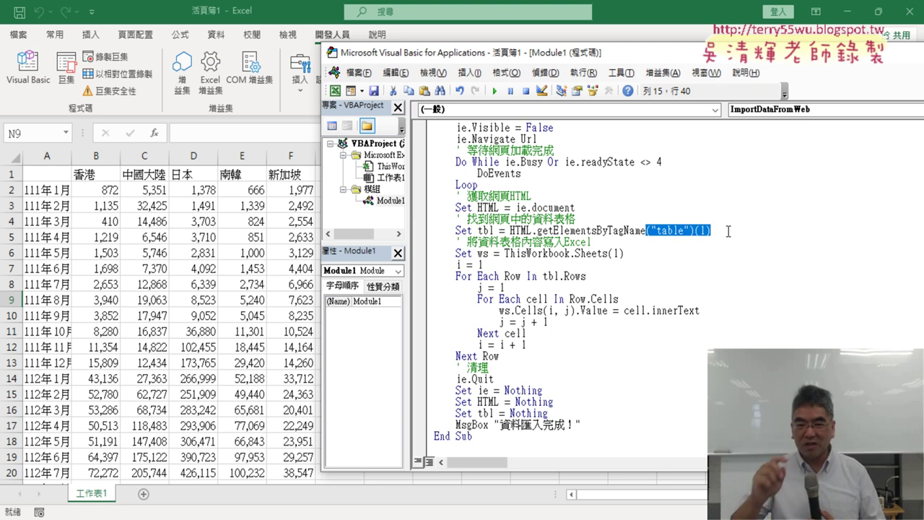
Highlight ThisWorkbook.Sheets(1) and its sheet index 1, then go back to the worksheet.
left_click_drag(624, 254, 522, 254)
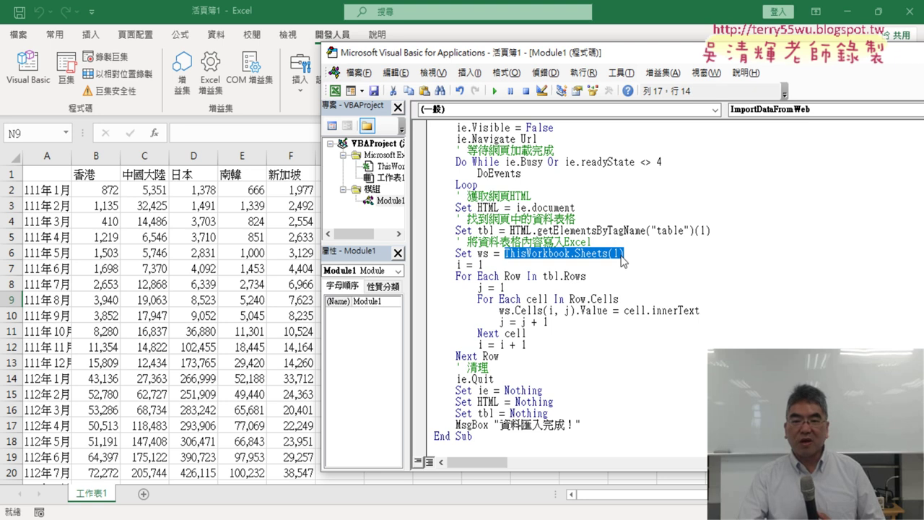
left_click(632, 254)
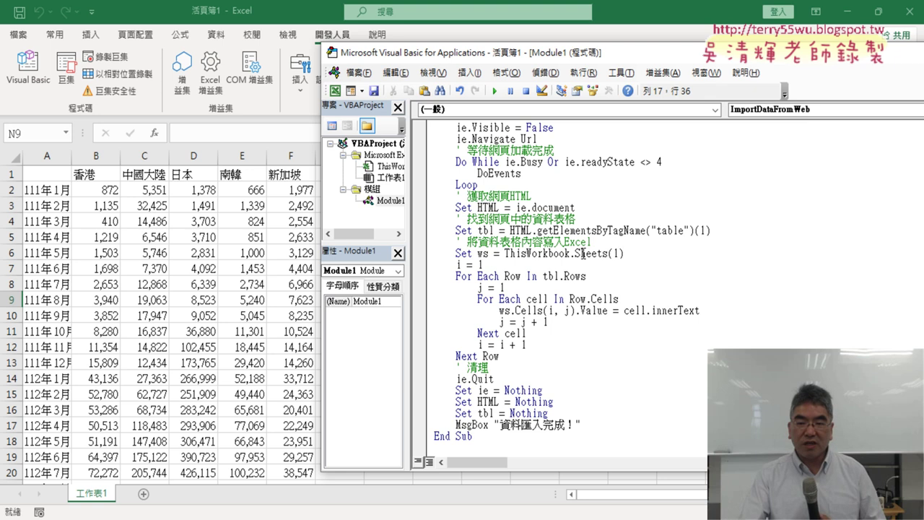
left_click_drag(571, 253, 630, 251)
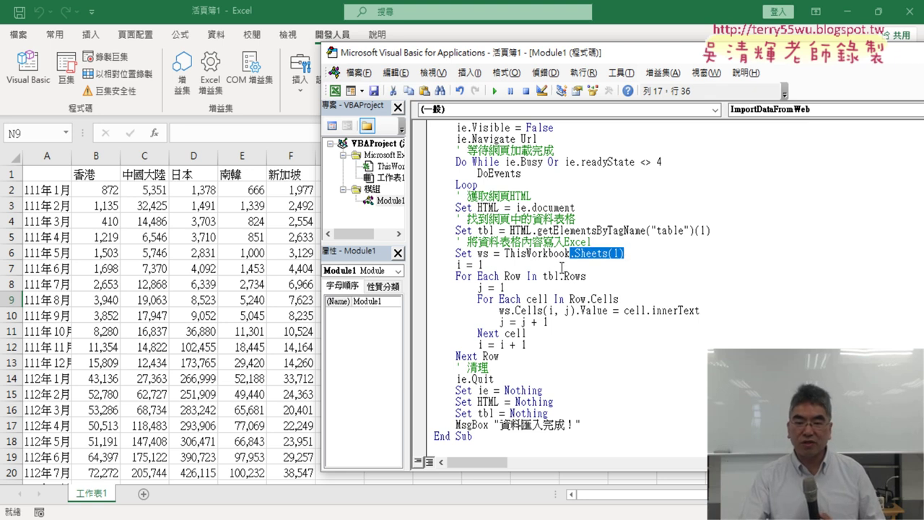
left_click(627, 258)
double_click(616, 253)
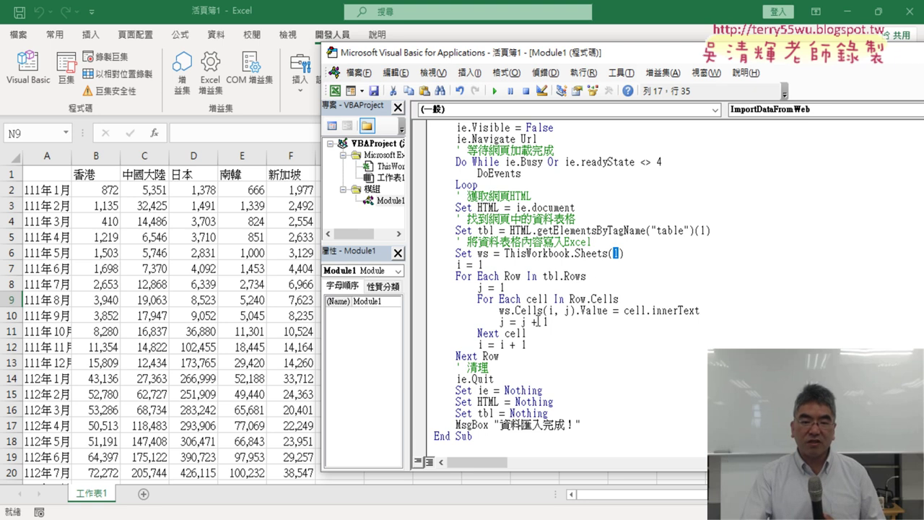
left_click(216, 280)
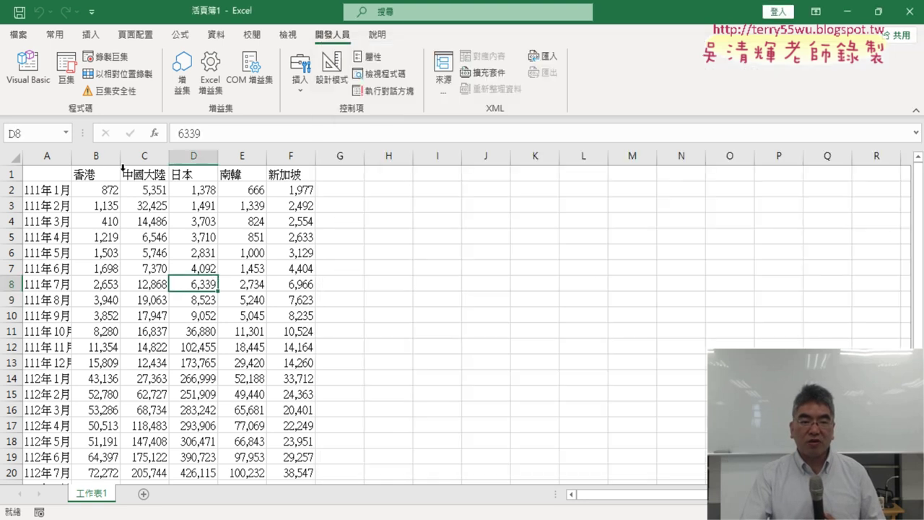
Select the 香港, 中國大陸 and 日本 data columns, then reopen the VBA editor.
left_click_drag(98, 176, 100, 440)
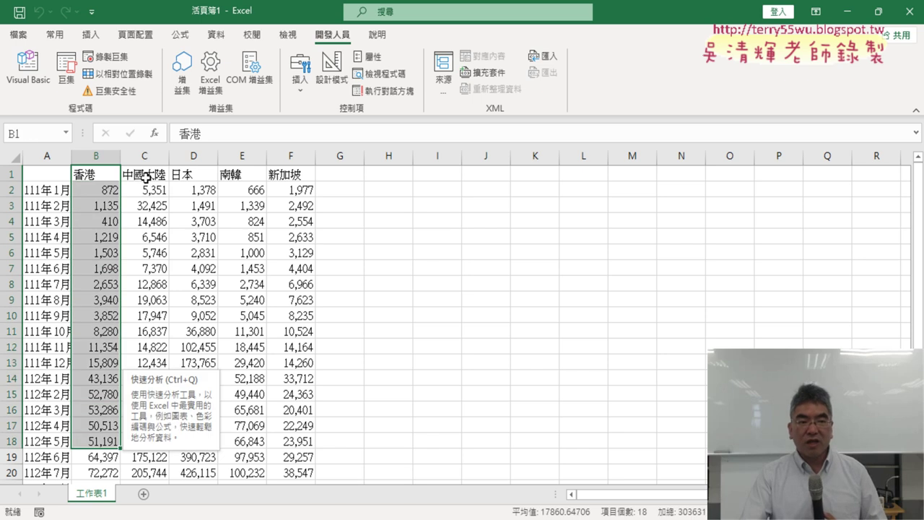
left_click_drag(145, 176, 147, 406)
left_click_drag(193, 176, 193, 374)
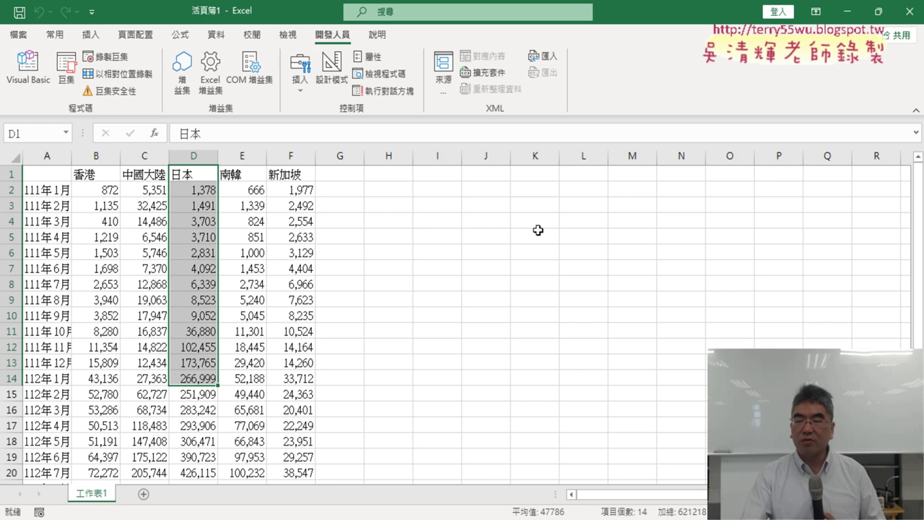
left_click(29, 71)
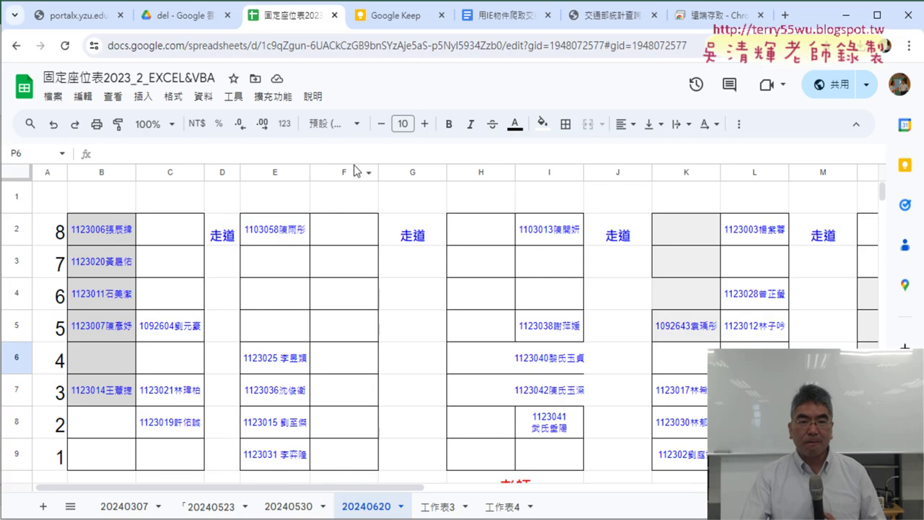
In Google Docs, highlight the Sub 香港折線圖 block and its Range("H1").Left and .Top arguments, then return to Excel.
left_click(516, 15)
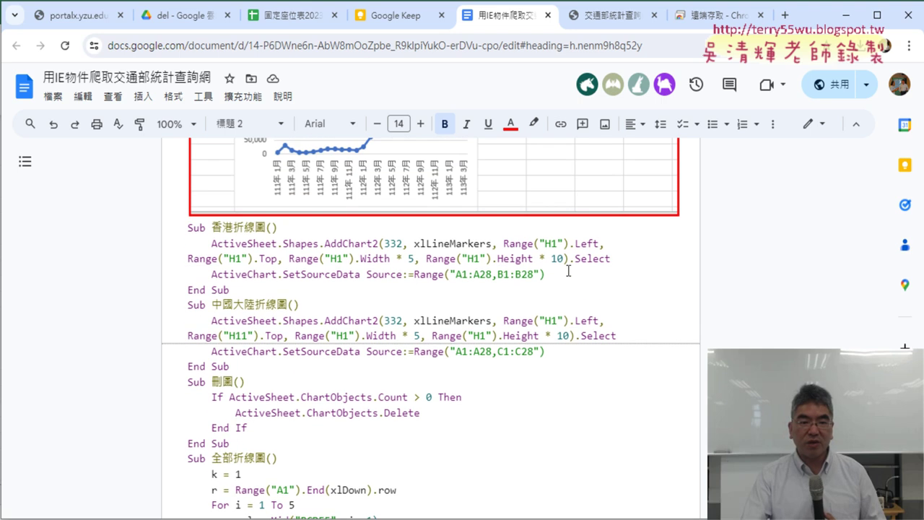
left_click_drag(187, 227, 230, 289)
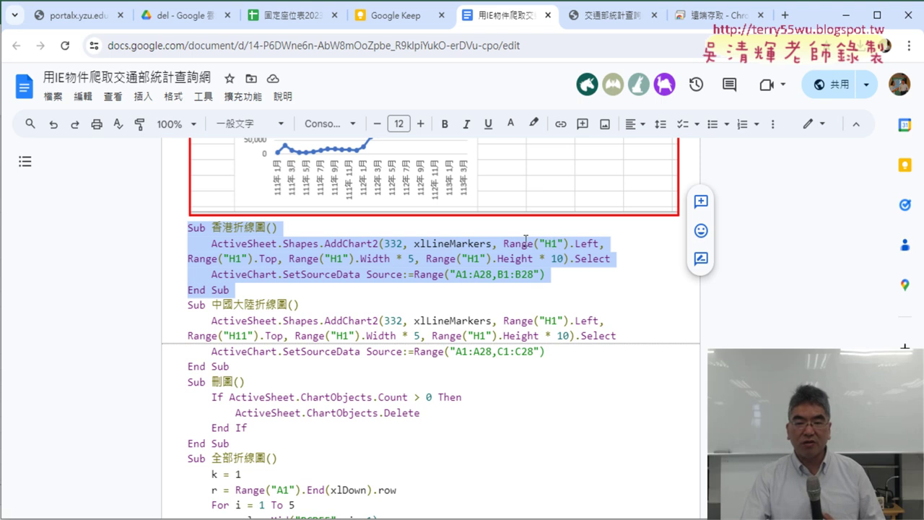
left_click_drag(504, 244, 599, 244)
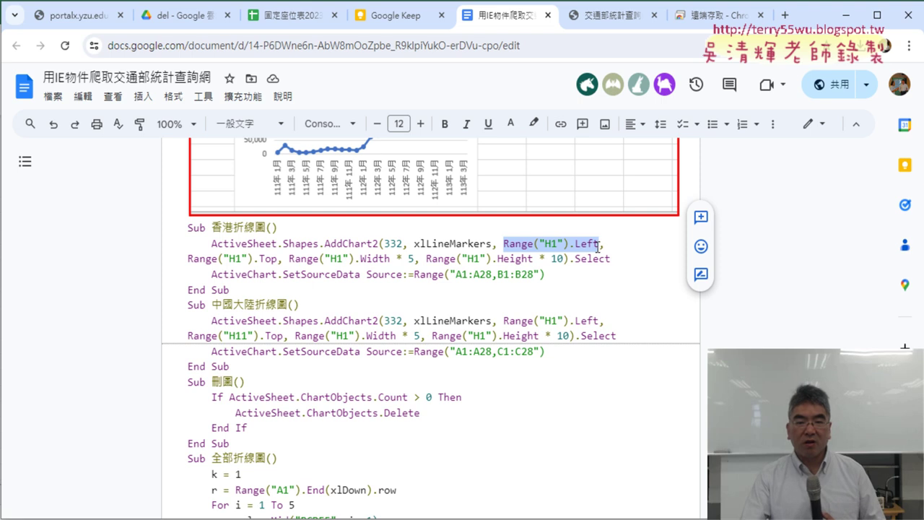
left_click_drag(279, 259, 190, 258)
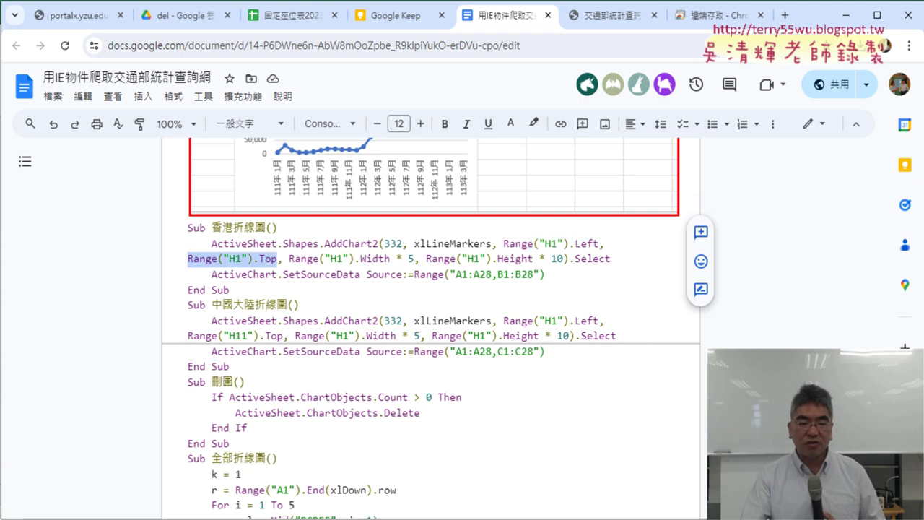
left_click(141, 480)
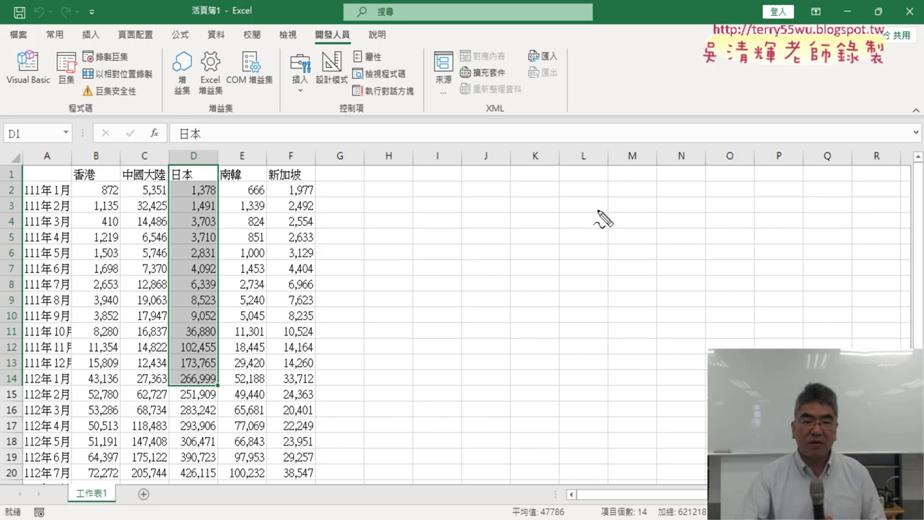
Pen-mark the G/H border and top of row 1, clear the marks, and reopen Visual Basic.
left_click_drag(364, 147, 369, 273)
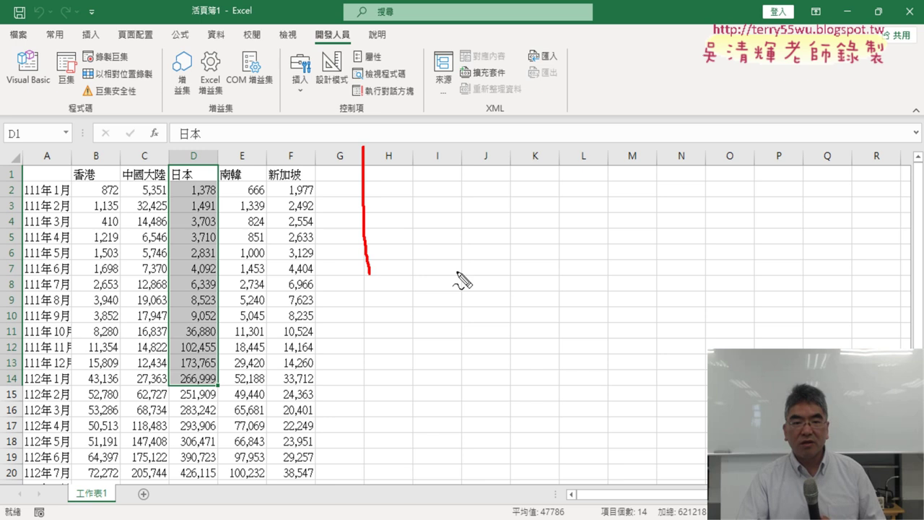
left_click_drag(335, 166, 445, 162)
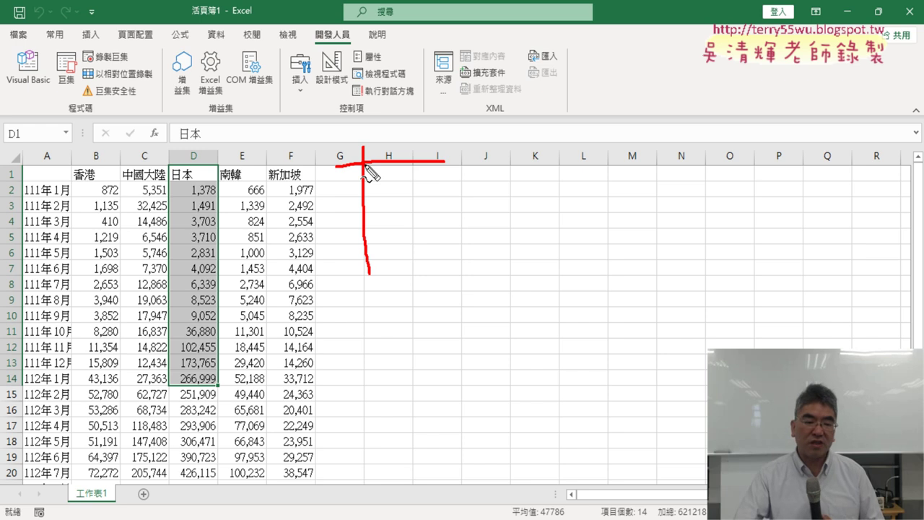
key("Escape")
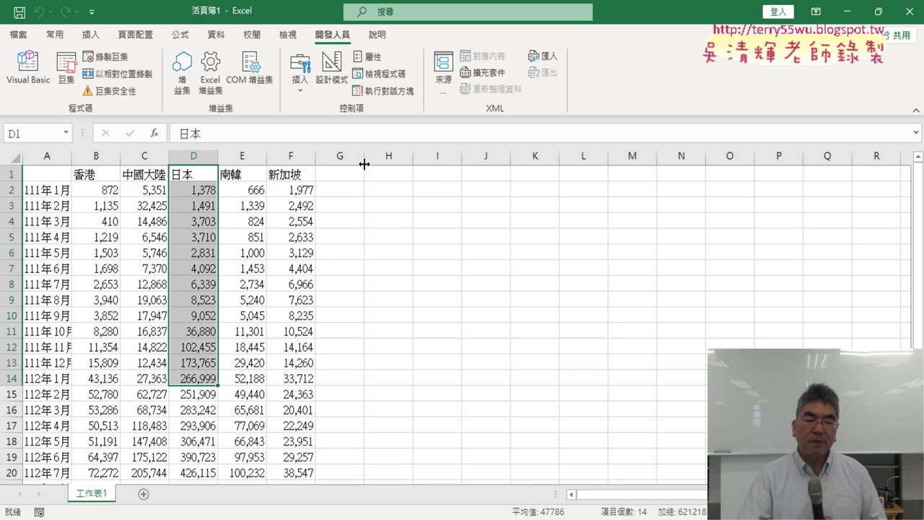
left_click(28, 68)
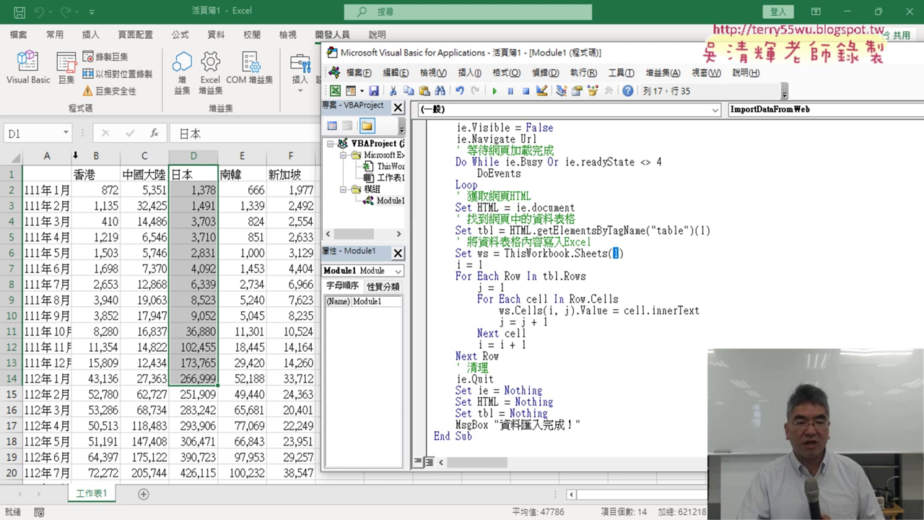
Copy the Sub 香港折線圖 block from Google Docs and paste it into Module1 below End Sub.
left_click(455, 451)
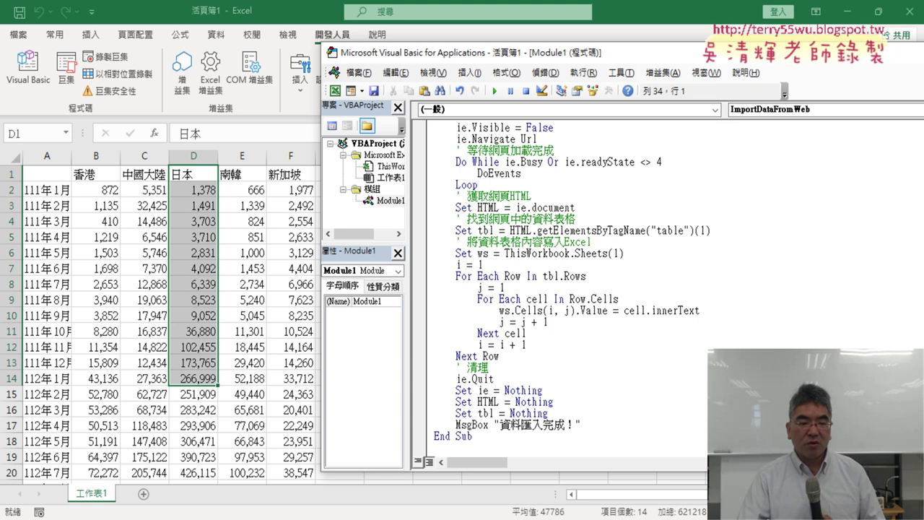
key("alt+Tab")
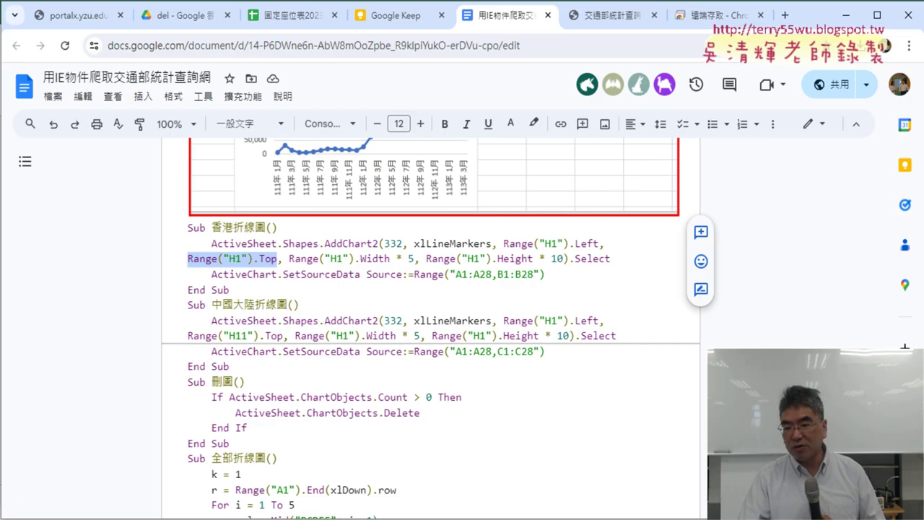
left_click_drag(252, 286, 190, 228)
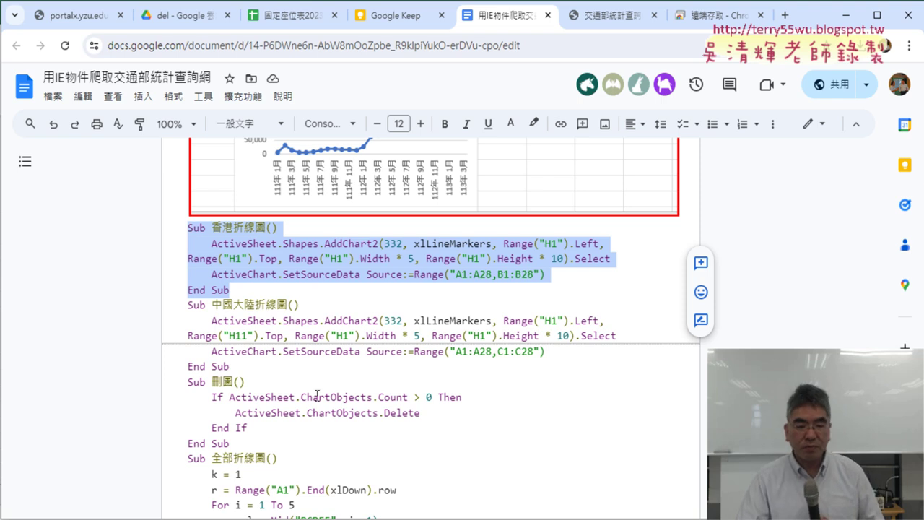
left_click(344, 519)
left_click(344, 507)
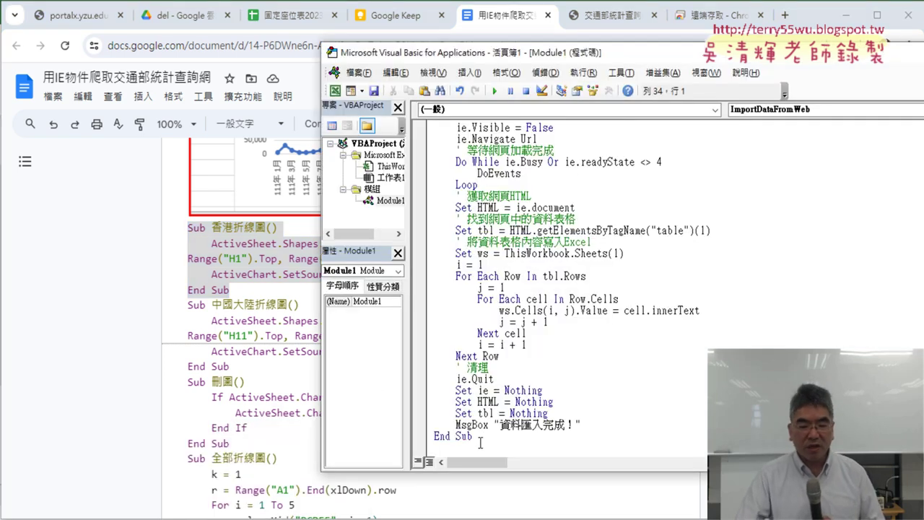
key("ctrl+v")
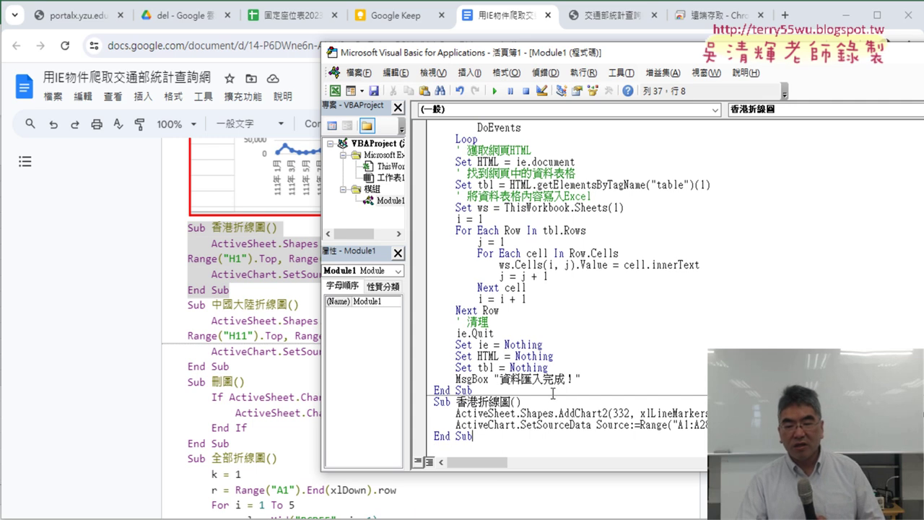
left_click(567, 425)
Hide the browser, narrow the Project pane, and move the VBA editor window left.
double_click(553, 51)
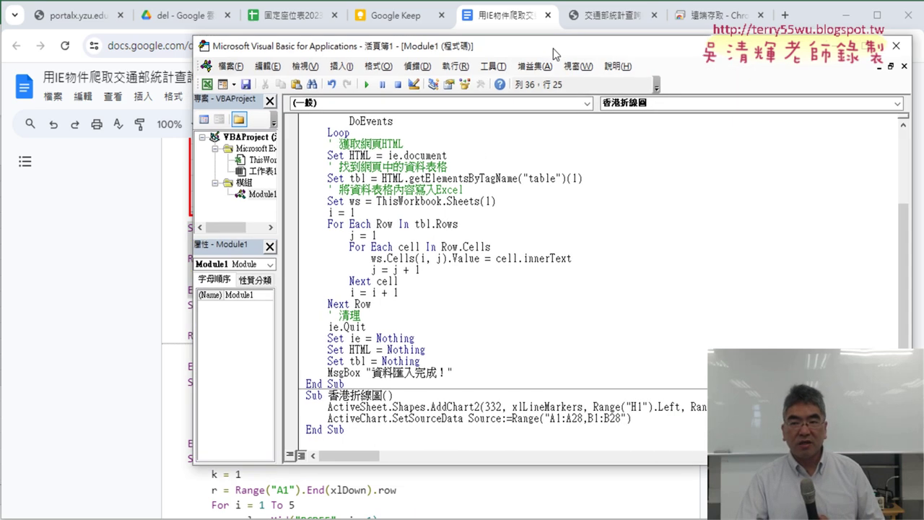
left_click(835, 19)
left_click(845, 15)
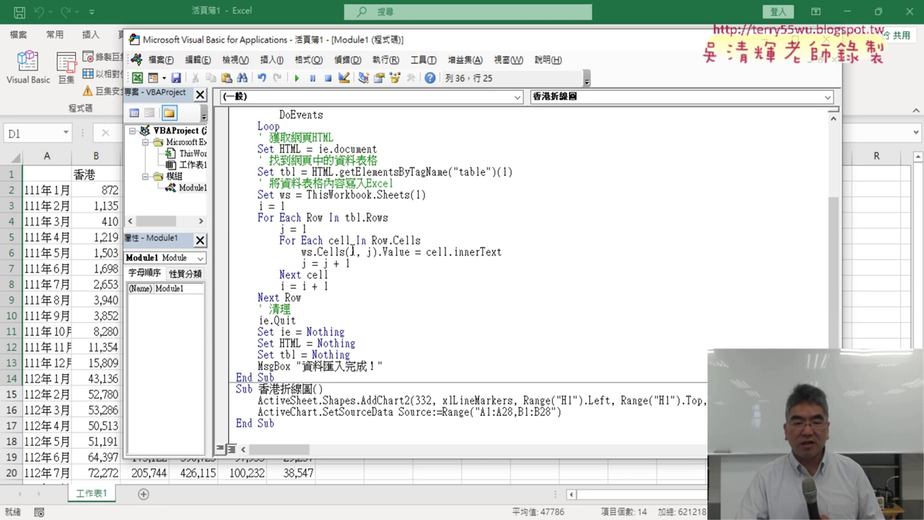
left_click_drag(212, 231, 182, 232)
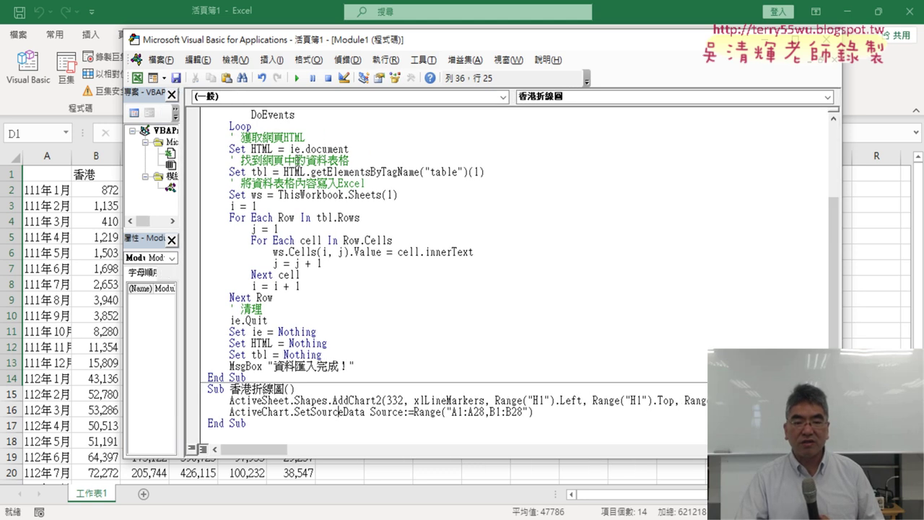
left_click_drag(396, 51, 298, 59)
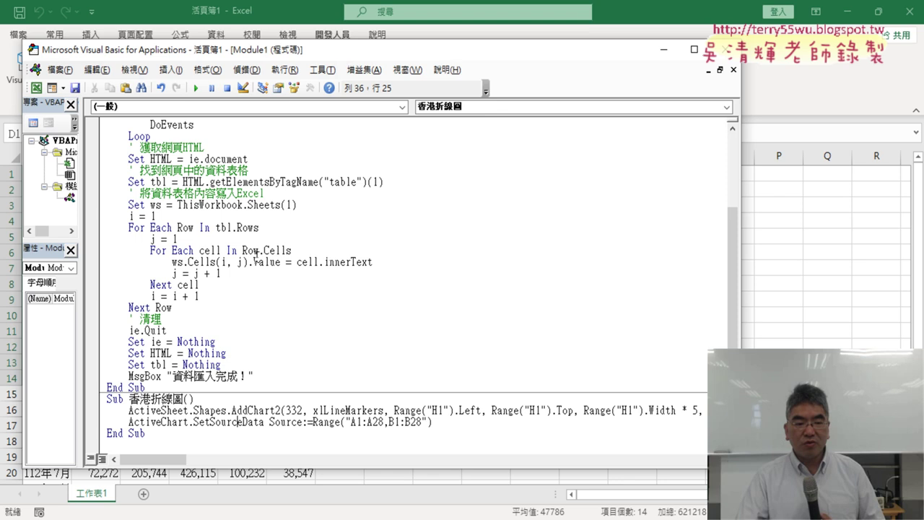
Highlight each AddChart2 argument: ActiveSheet.Shapes, 332 xlLineMarkers, left/top position, width and height.
left_click_drag(190, 411, 145, 410)
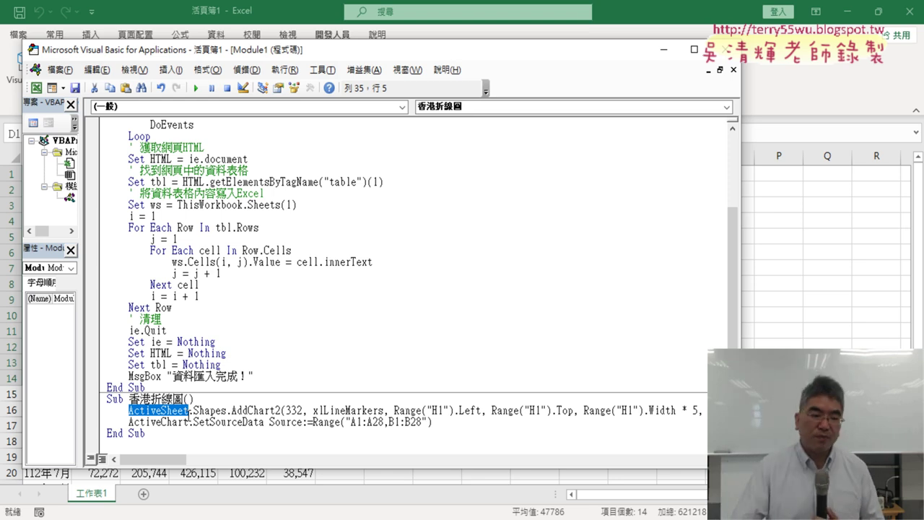
left_click_drag(227, 410, 193, 410)
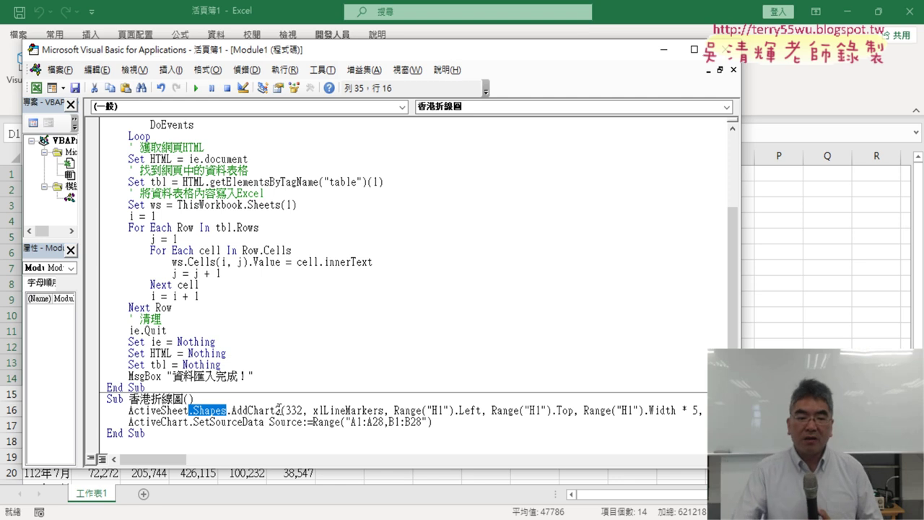
left_click(288, 411)
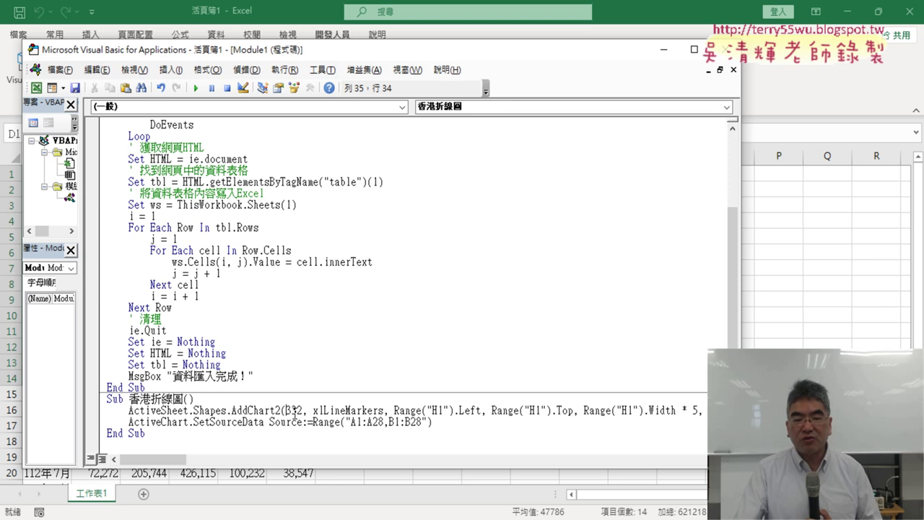
left_click_drag(286, 411, 378, 410)
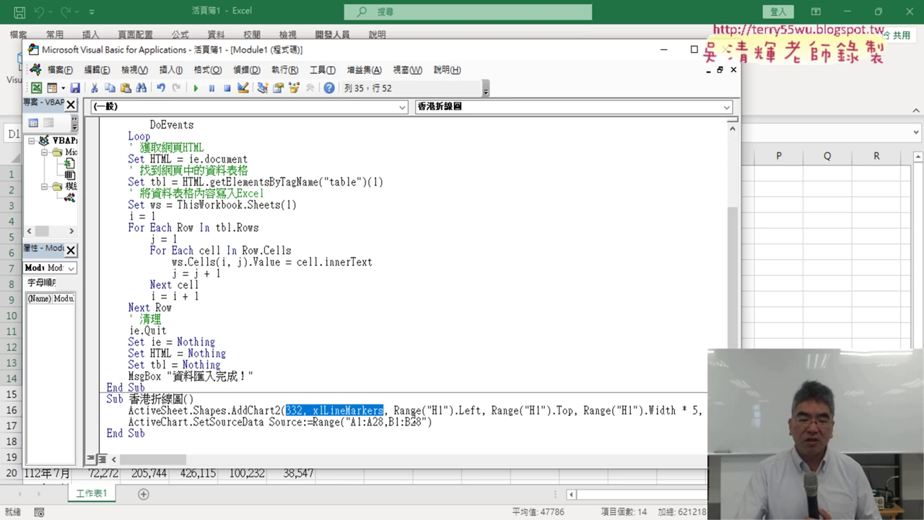
mouse_move(395, 411)
left_mouse_down()
mouse_move(518, 422)
mouse_move(569, 410)
left_mouse_up()
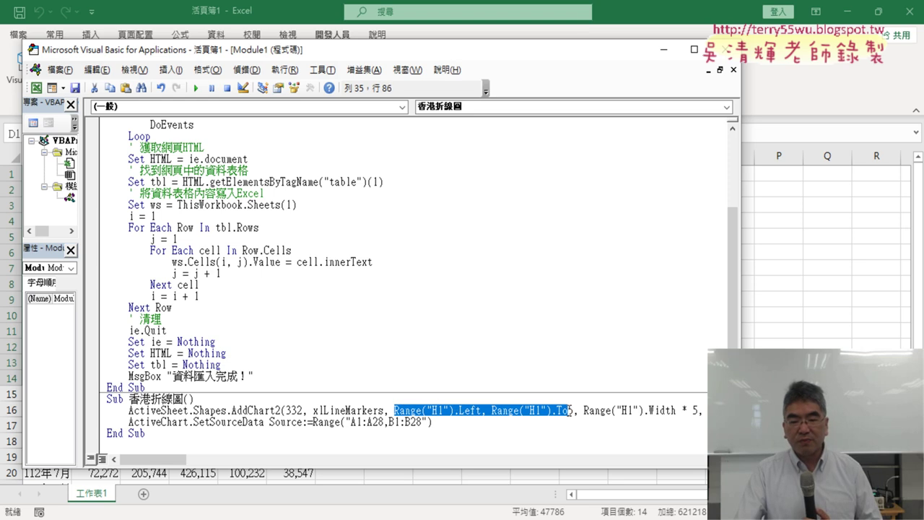
left_click_drag(699, 410, 584, 411)
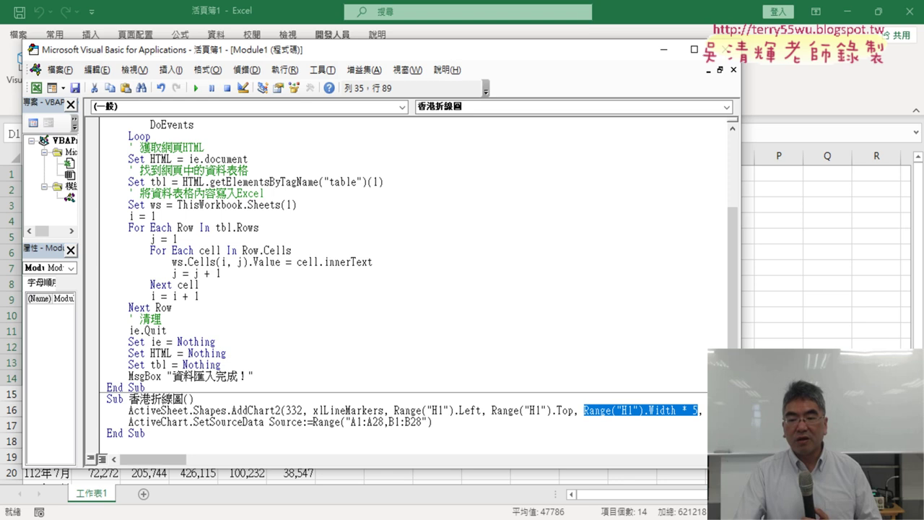
scroll(404, 289, "right", 5)
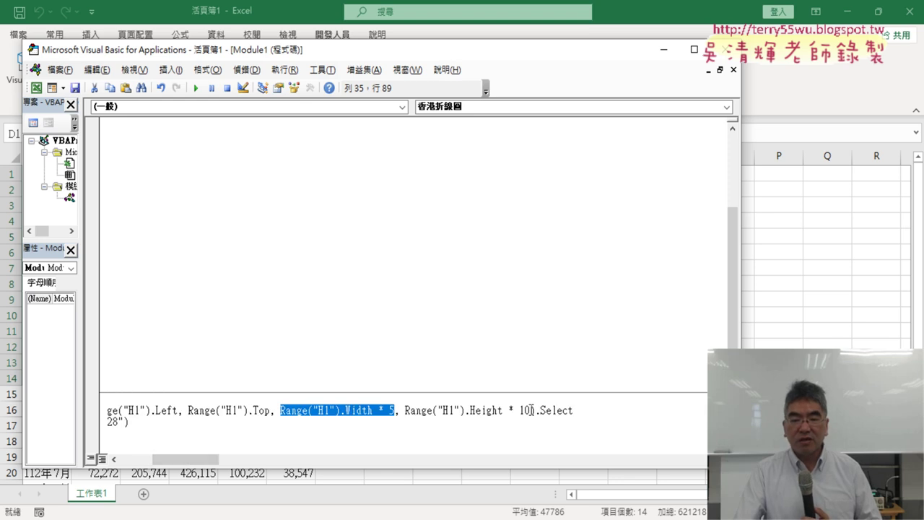
left_click_drag(529, 410, 634, 411)
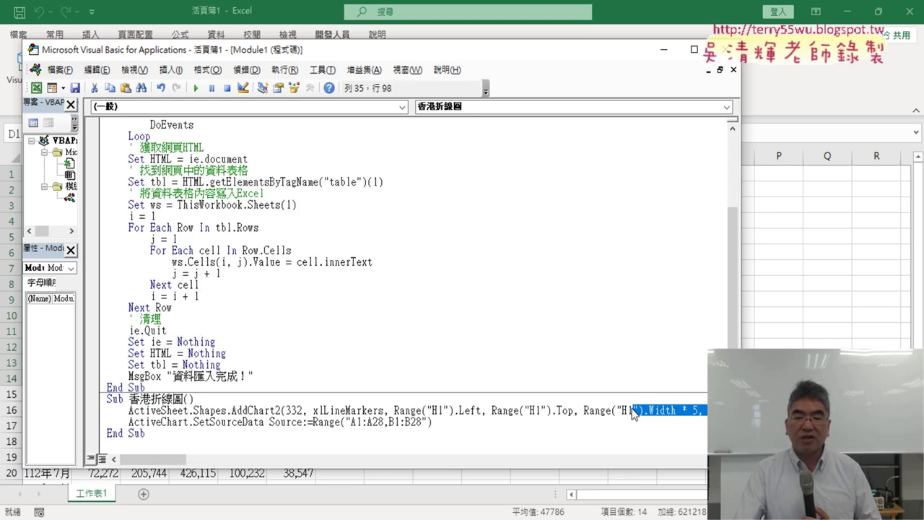
left_click(353, 423)
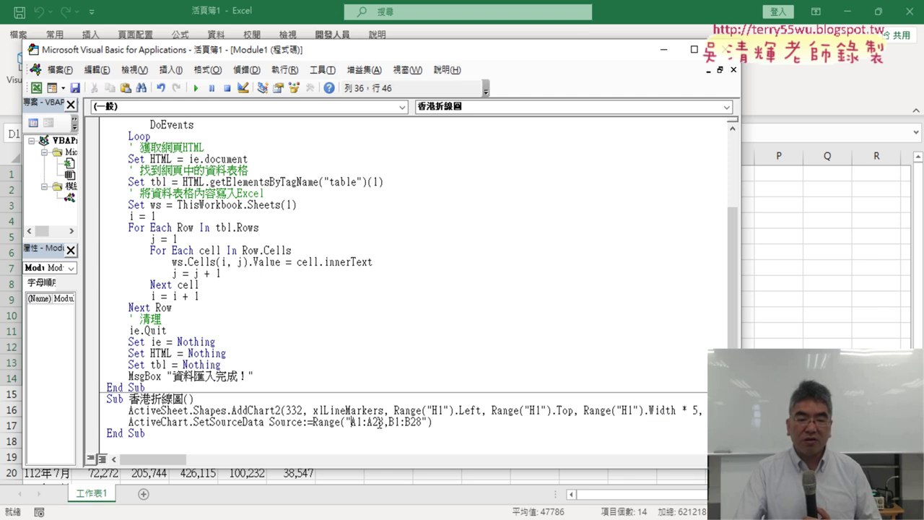
Check the A1:A28 and B1:B28 source ranges against the sheet's rows, then narrow the editor window.
left_click_drag(383, 422, 351, 422)
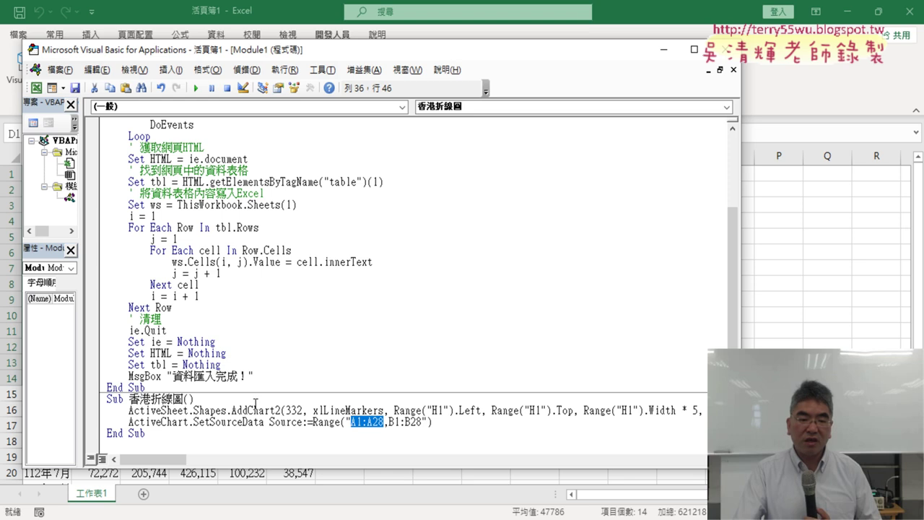
key("alt+F11")
scroll(191, 354, "down", 2)
scroll(186, 376, "down", 2)
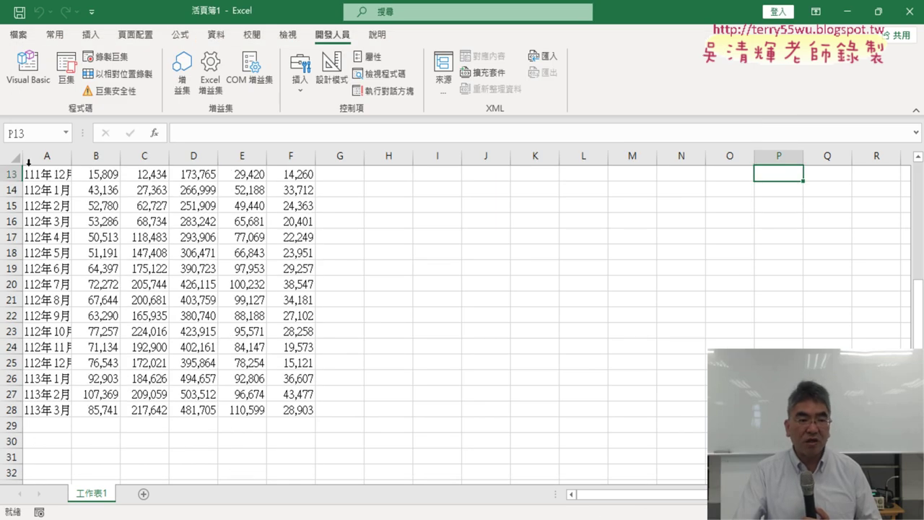
left_click(29, 69)
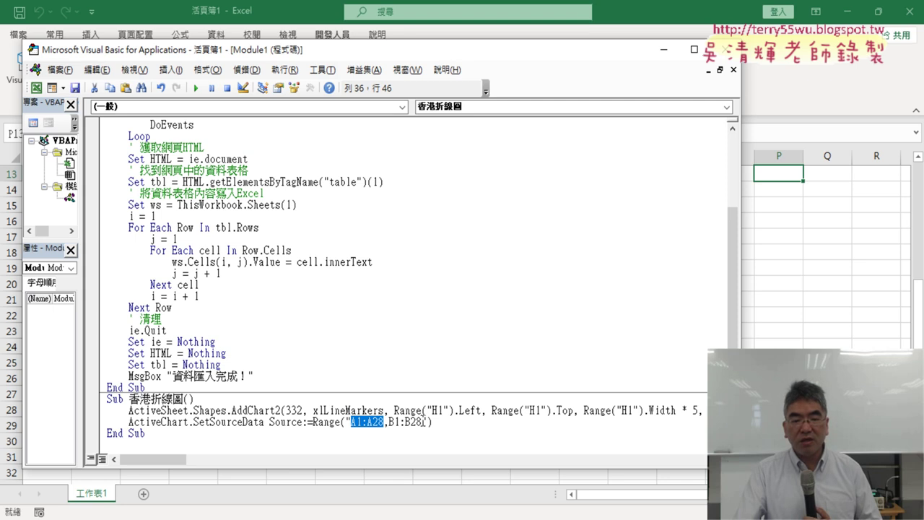
left_click_drag(424, 422, 389, 419)
left_click(323, 422)
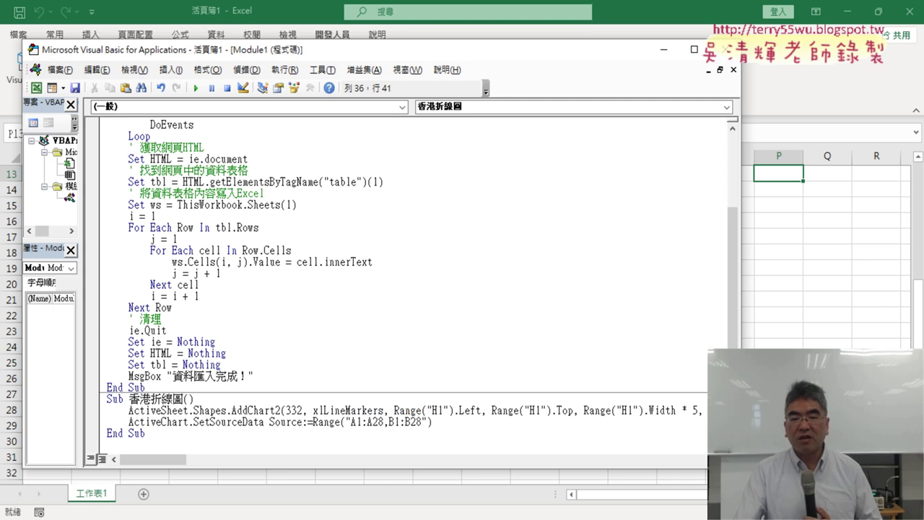
left_click_drag(741, 320, 338, 320)
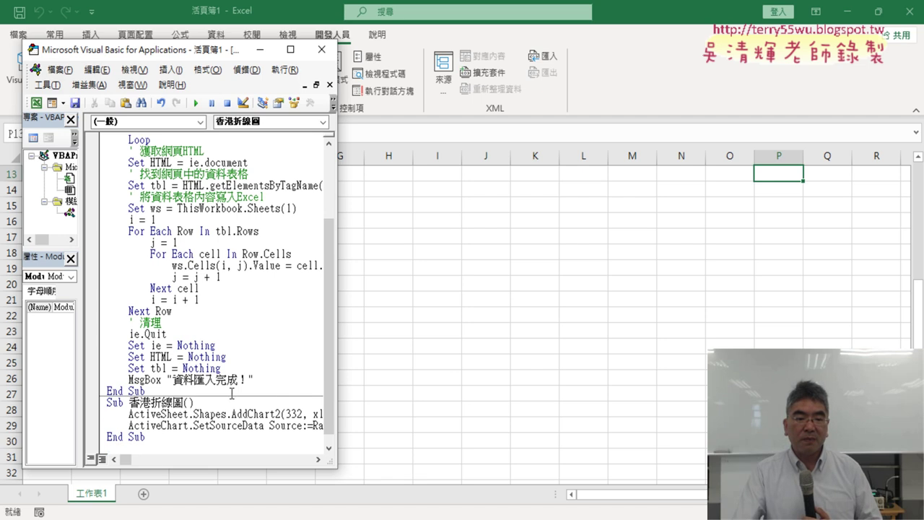
Run the 香港折線圖 macro with Run Sub/UserForm (F5).
left_click(196, 103)
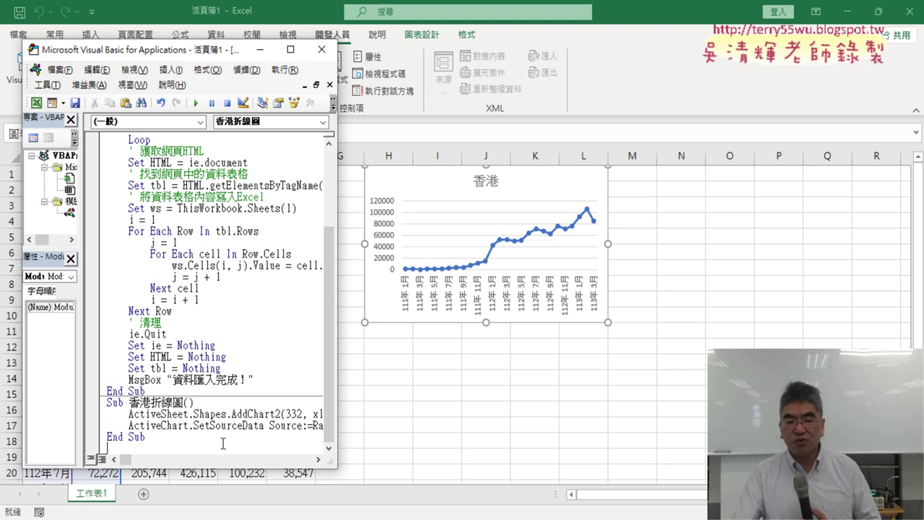
Select the notes from Sub 中國大陸折線圖() through the End Sub of 刪圖.
scroll(310, 402, "down", 2)
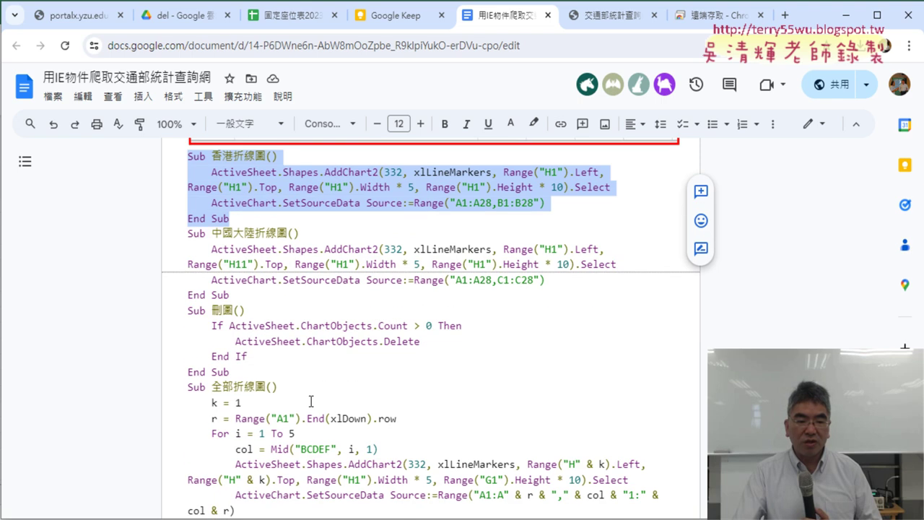
left_click_drag(237, 372, 181, 239)
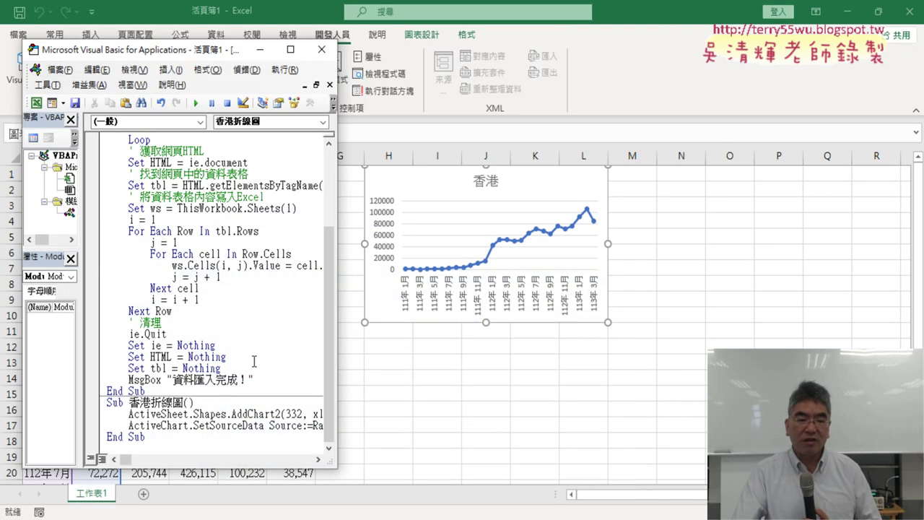
Paste the 中國大陸折線圖 and 刪圖 macros into Module1 and run 中國大陸折線圖 to draw its chart.
key("ctrl+v")
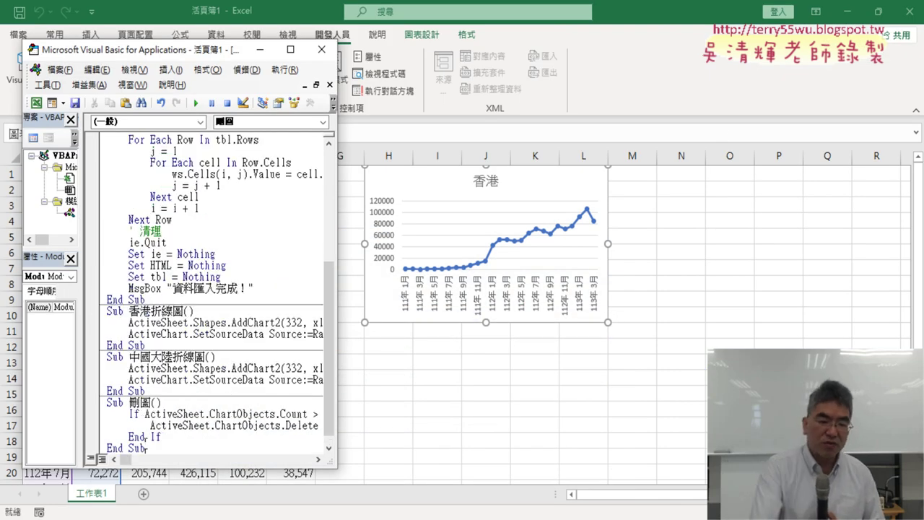
left_click(209, 369)
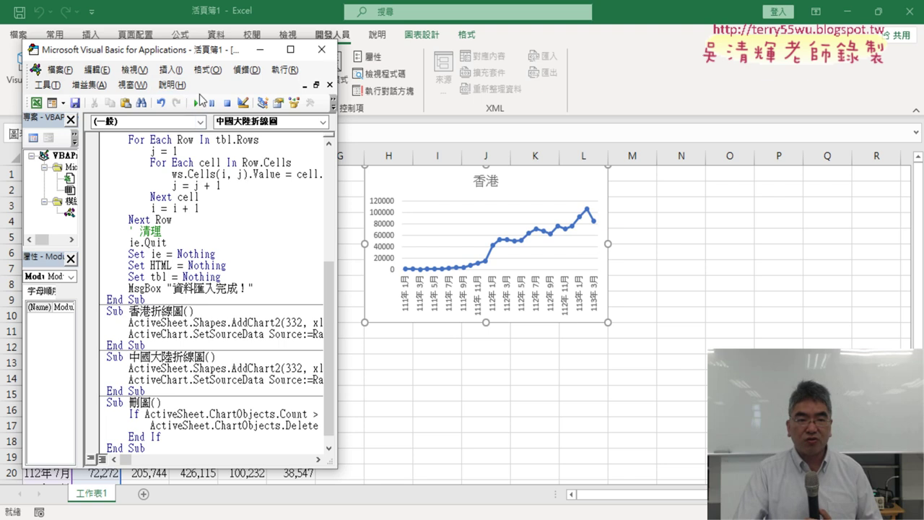
left_click(196, 103)
Run the 刪圖 macro to delete both charts from the sheet.
left_click(179, 399)
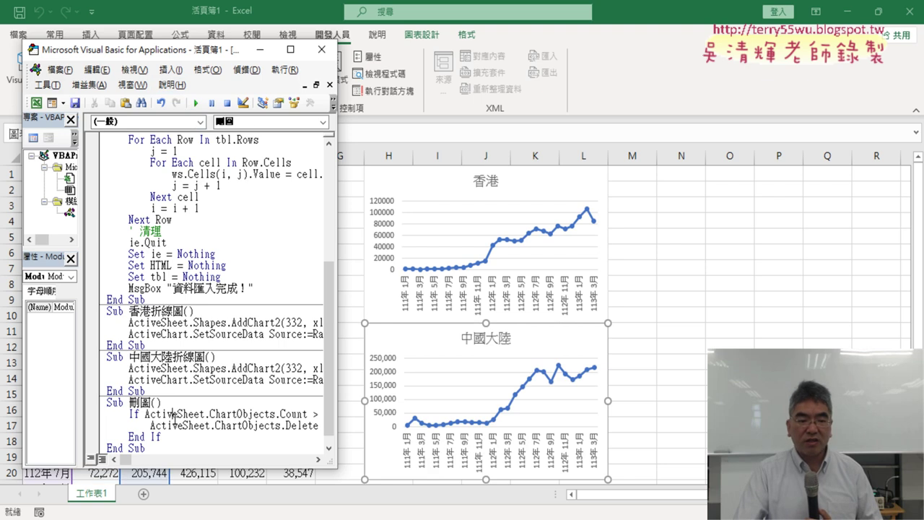
left_click(198, 105)
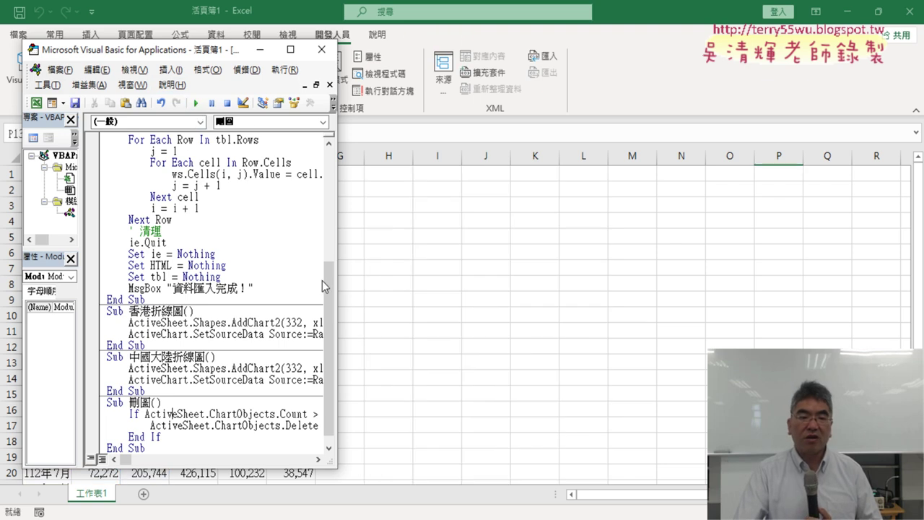
left_click_drag(336, 275, 886, 339)
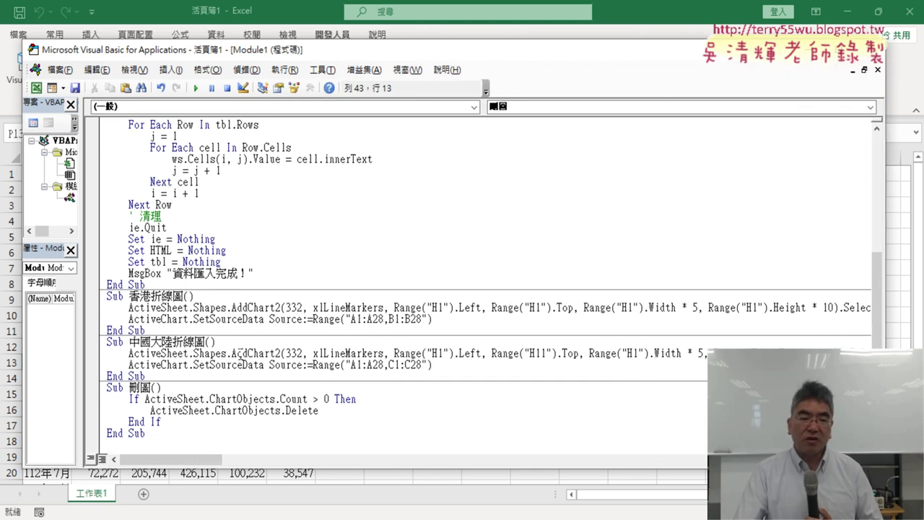
left_click_drag(309, 58, 558, 64)
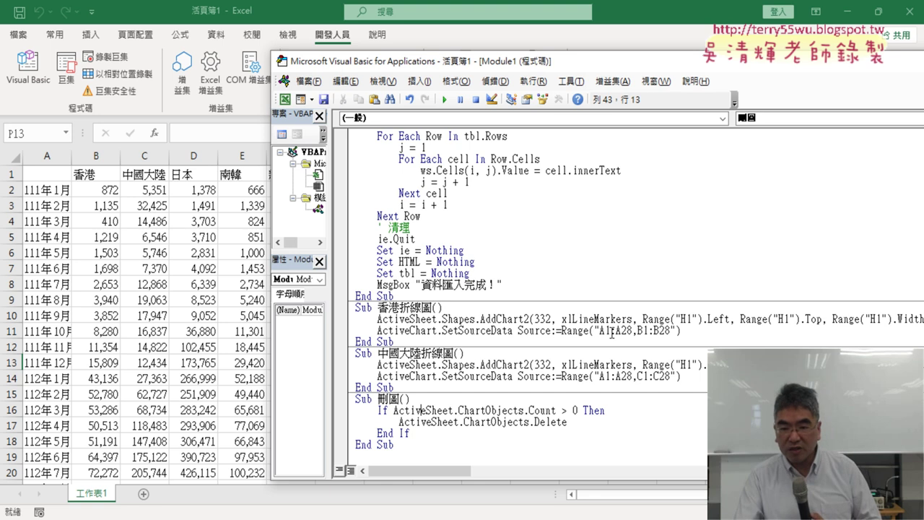
left_click_drag(627, 66, 339, 45)
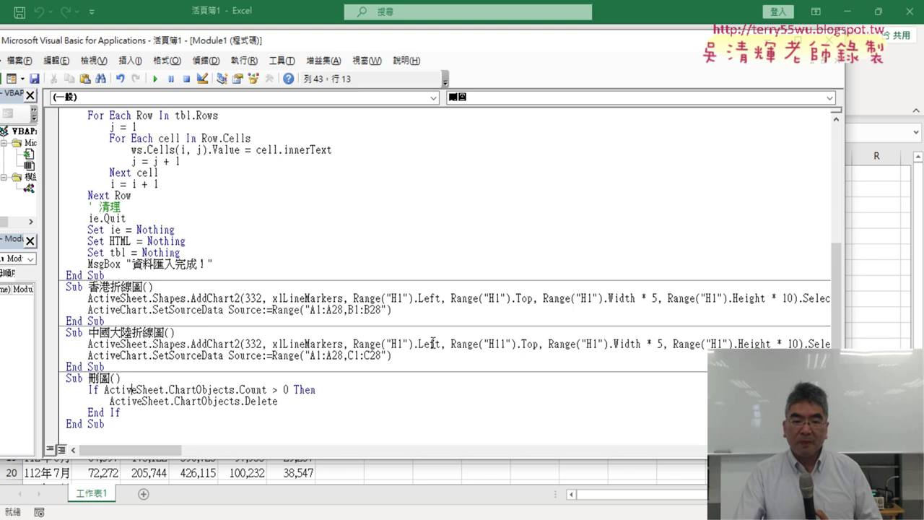
left_click(502, 297)
left_click_drag(503, 344, 495, 345)
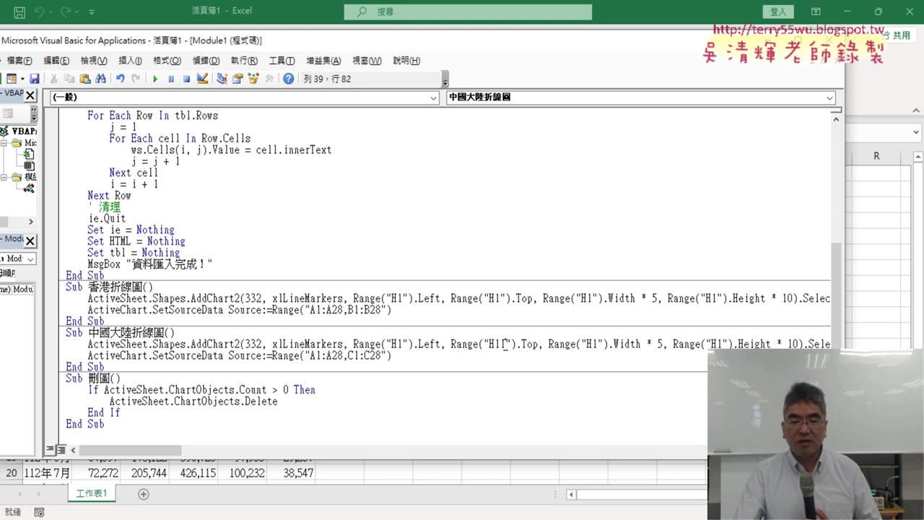